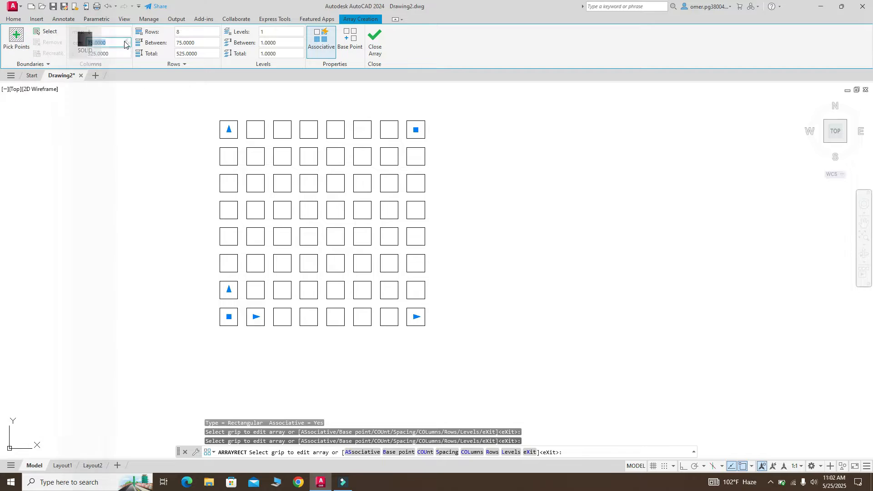
Fill alternate squares in the grid's top two rows with Solid hatch, offsetting the second row by one column
click(246, 165)
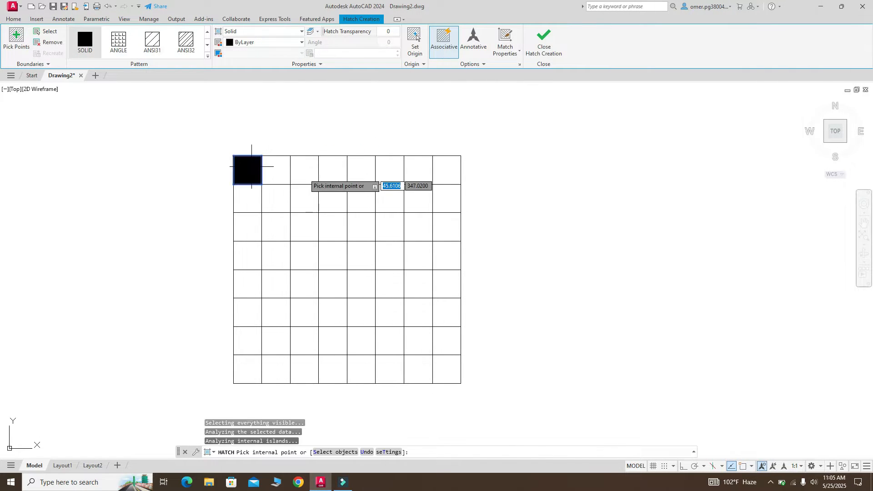
click(304, 170)
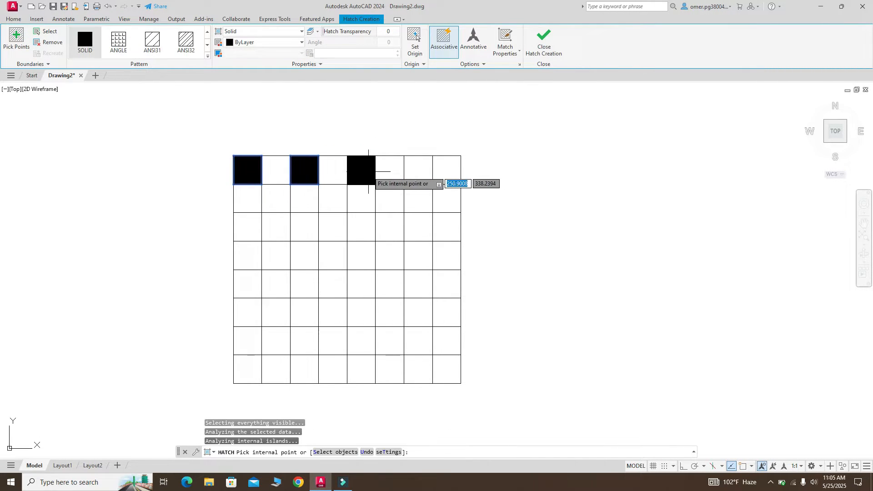
click(368, 171)
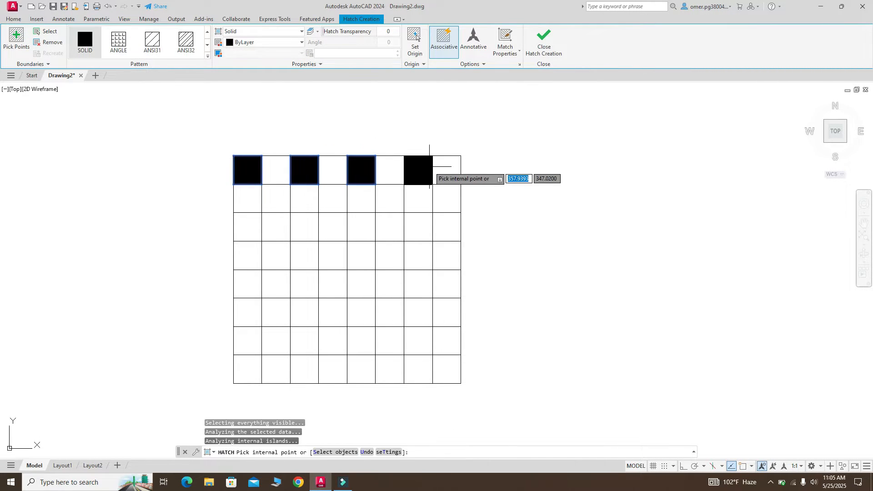
click(430, 169)
click(269, 199)
click(329, 198)
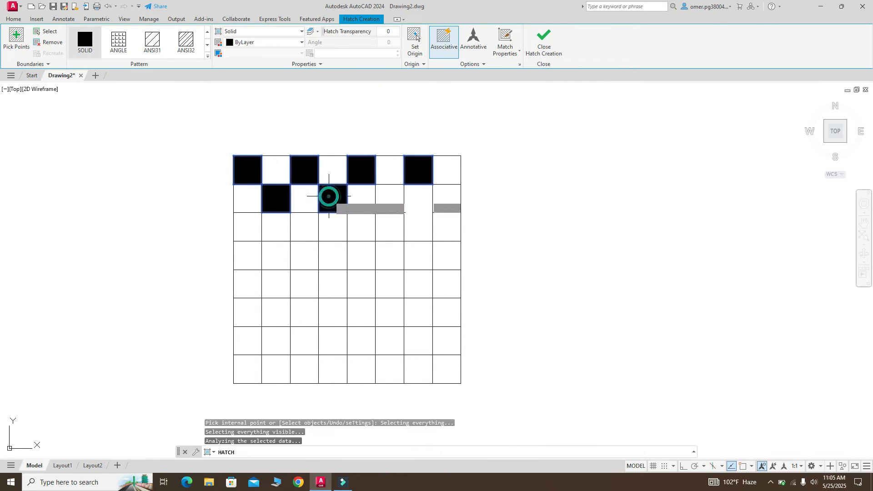
click(390, 198)
click(443, 198)
Continue the staggered Solid hatch across alternate squares in the third and fourth rows from the top
click(360, 227)
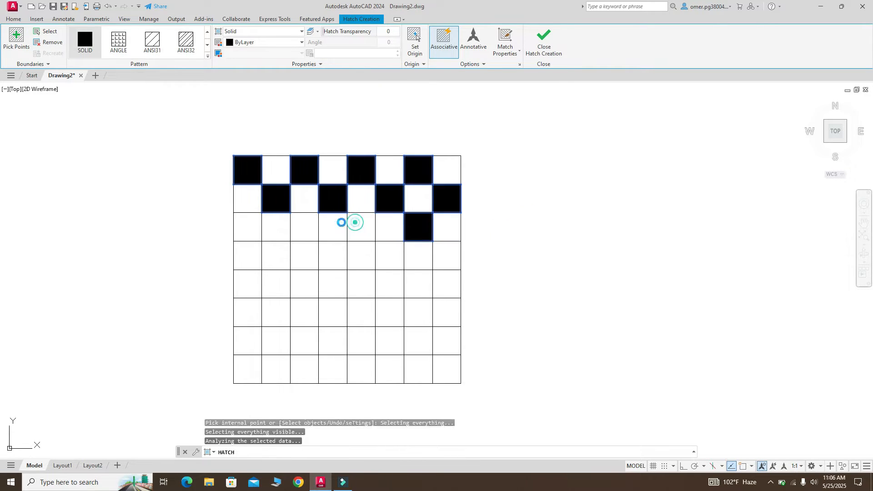
click(304, 227)
click(247, 228)
click(271, 261)
click(337, 256)
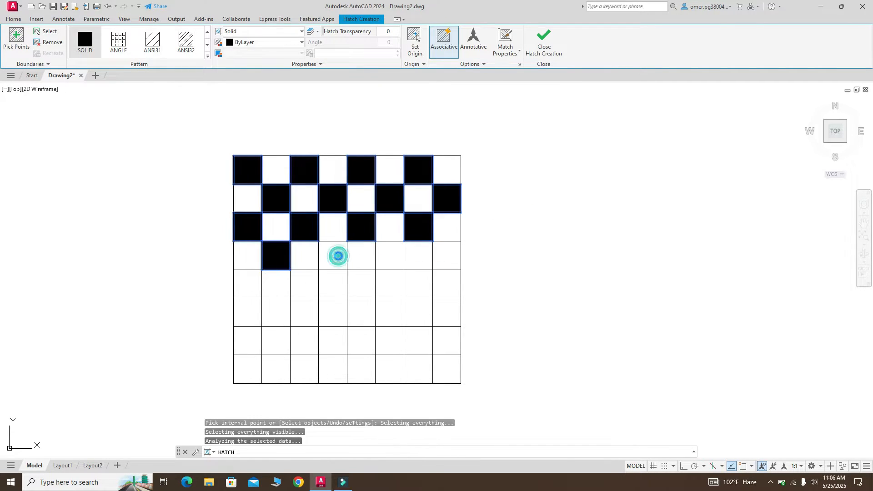
click(392, 255)
click(447, 253)
Apply Solid hatch to alternate squares of the fifth row, matching the columns filled in the first row
click(426, 281)
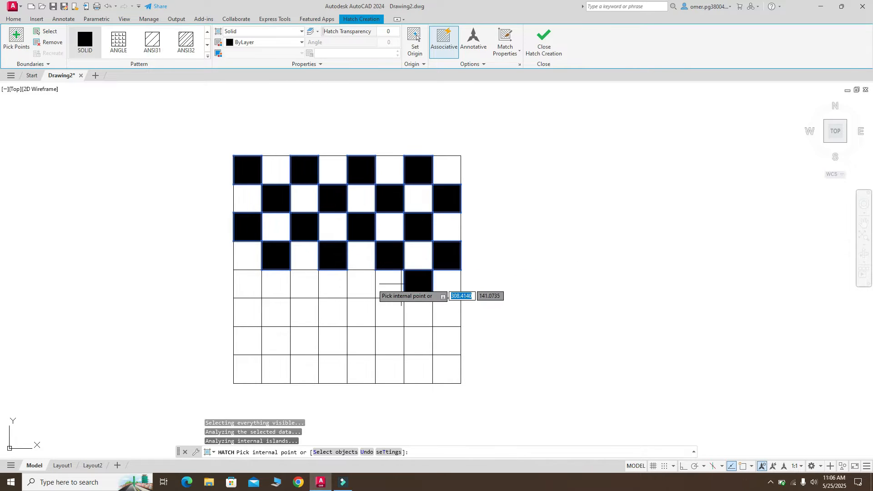
click(360, 282)
click(304, 281)
click(248, 281)
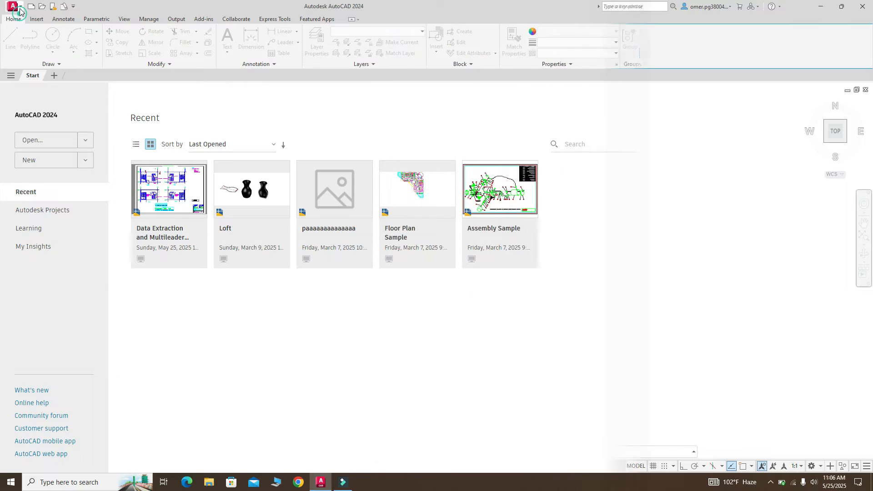
Create a new drawing from the acad template
click(13, 6)
click(46, 60)
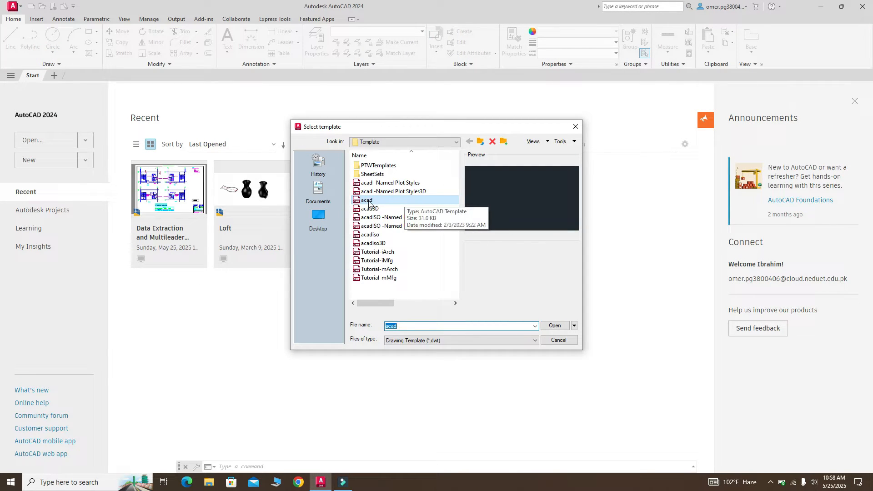
click(555, 326)
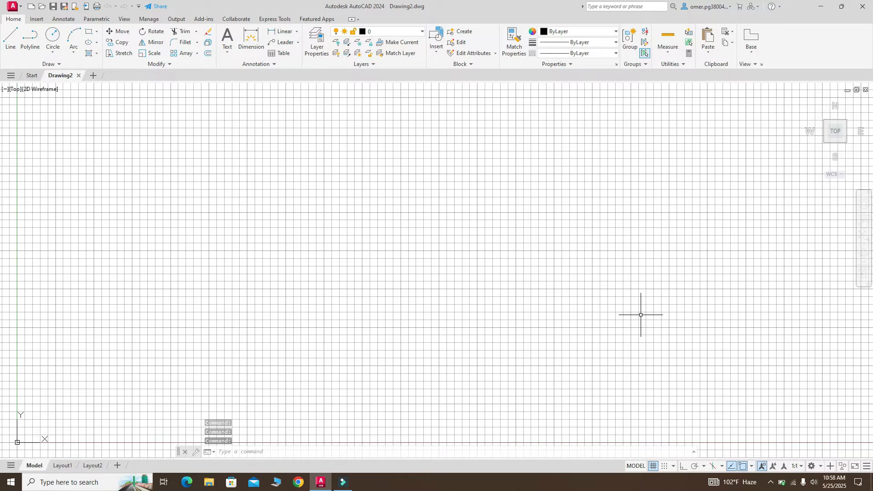
Turn off the grid display and check that the workspace is Drafting & Annotation
click(654, 466)
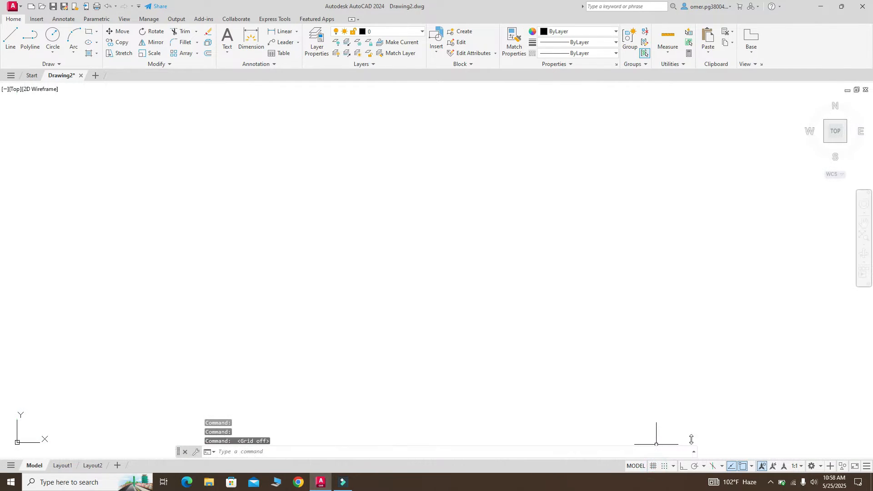
click(822, 466)
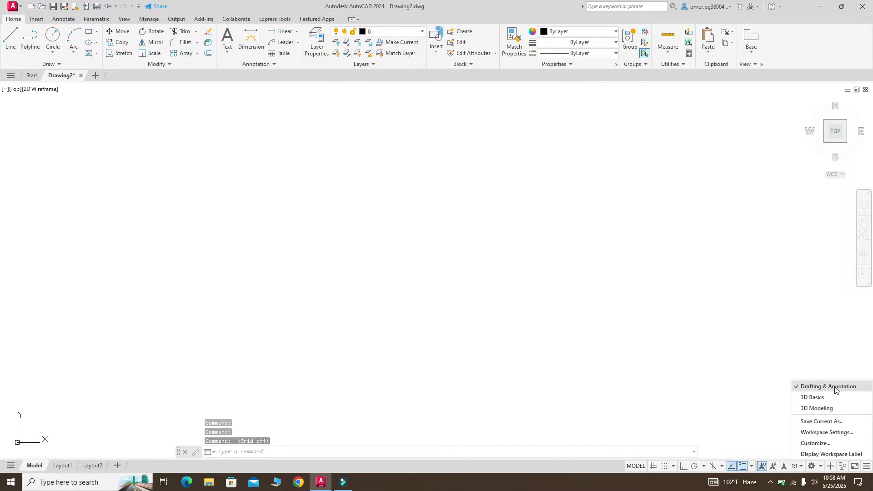
click(491, 283)
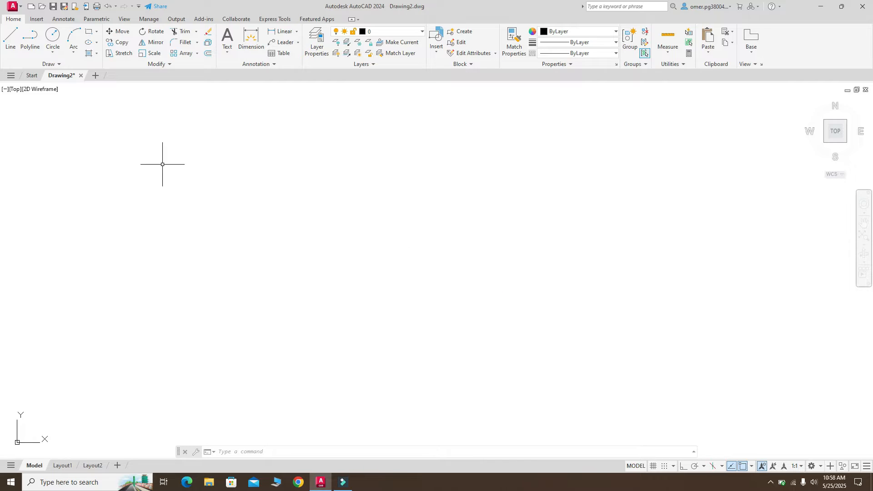
Draw a 50 by 50 square with the Rectangle command in the empty drawing area
click(97, 32)
click(104, 46)
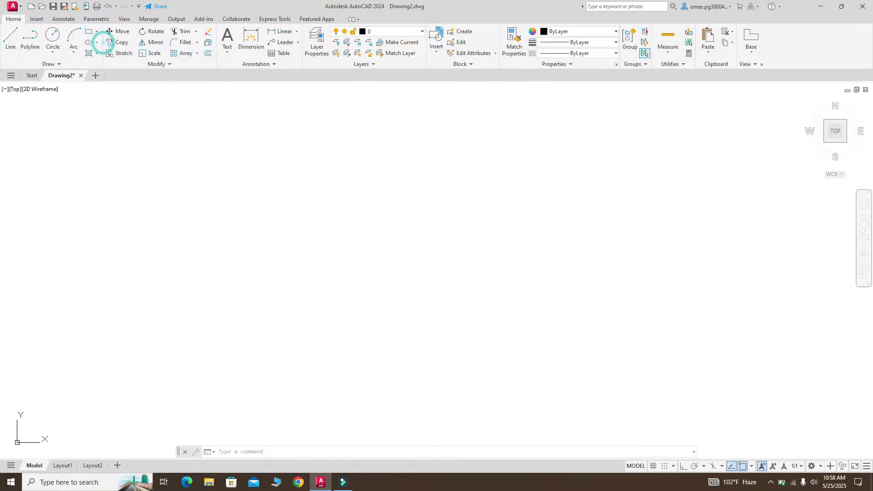
click(218, 193)
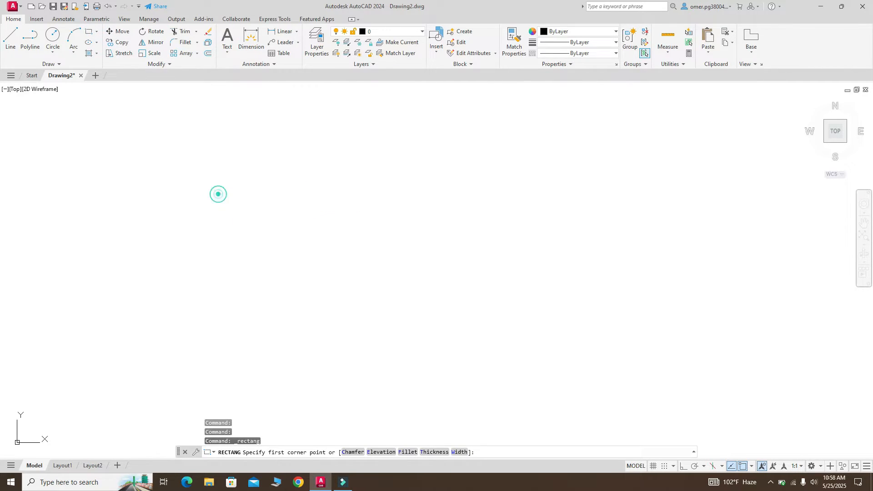
text(50)
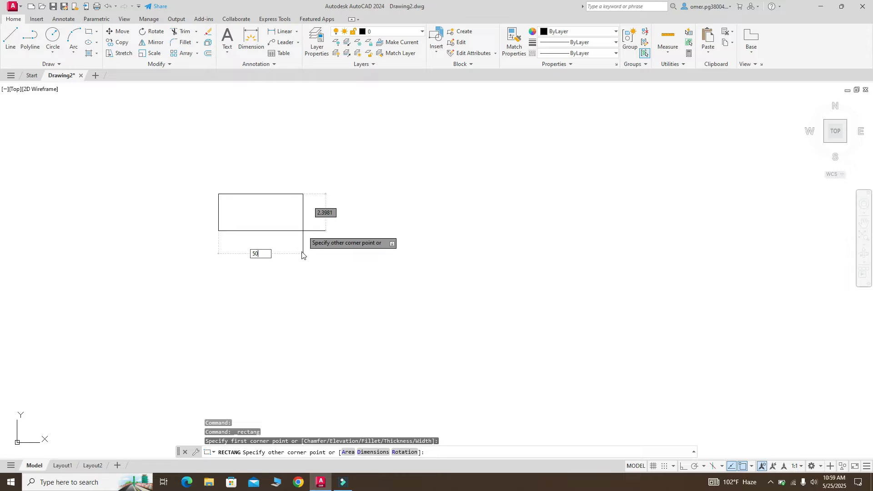
key(Tab)
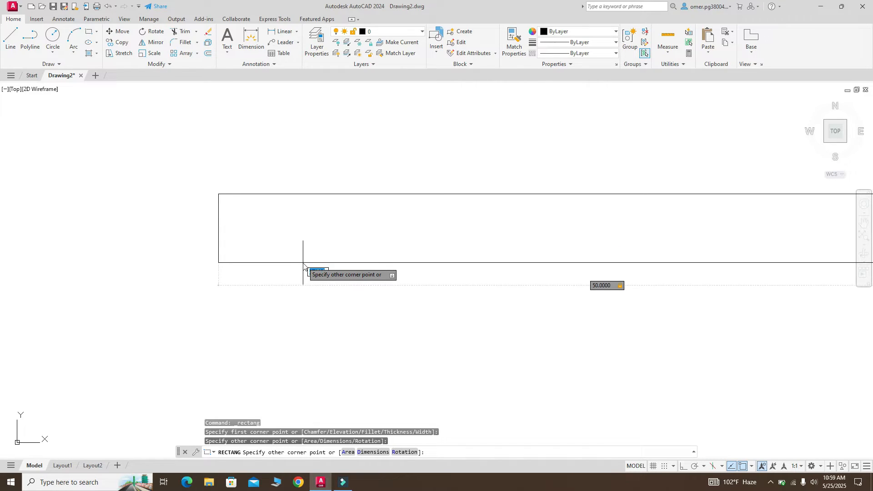
text(50)
key(Return)
scroll(249, 204, down, 6)
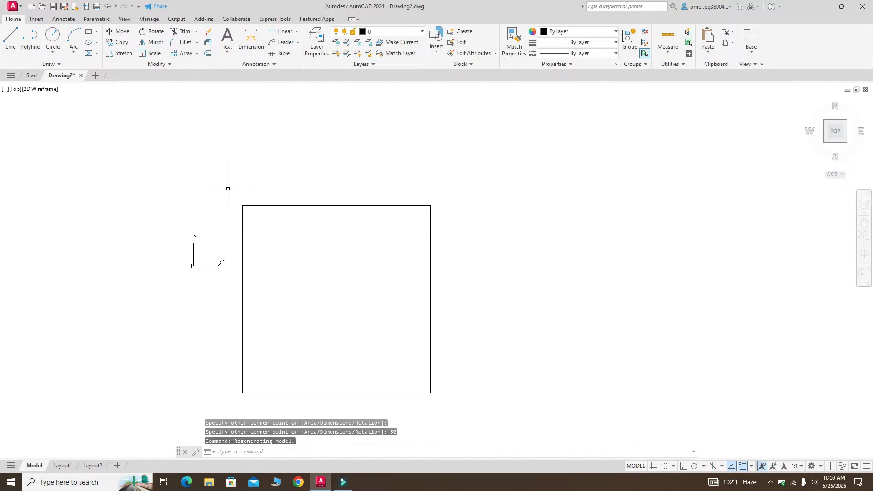
Turn off the Show UCS Icon at Origin setting so the coordinate icon stays clear of the square
right_click(206, 237)
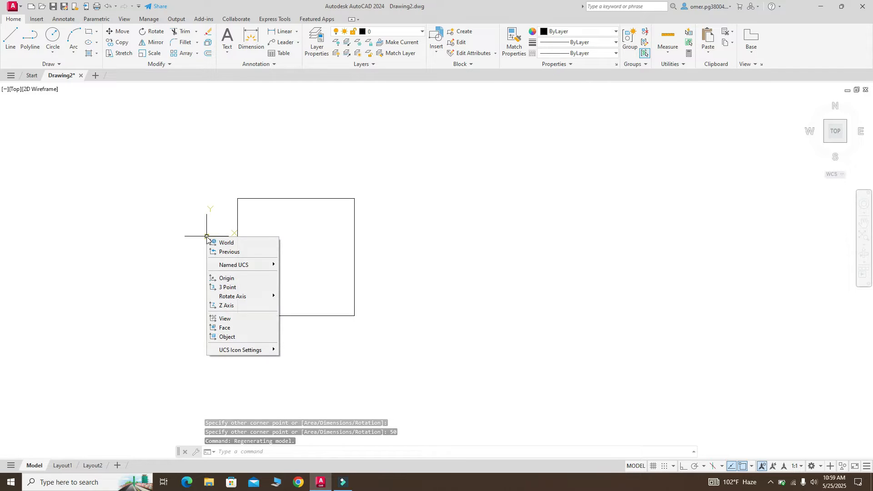
mouse_move(226, 351)
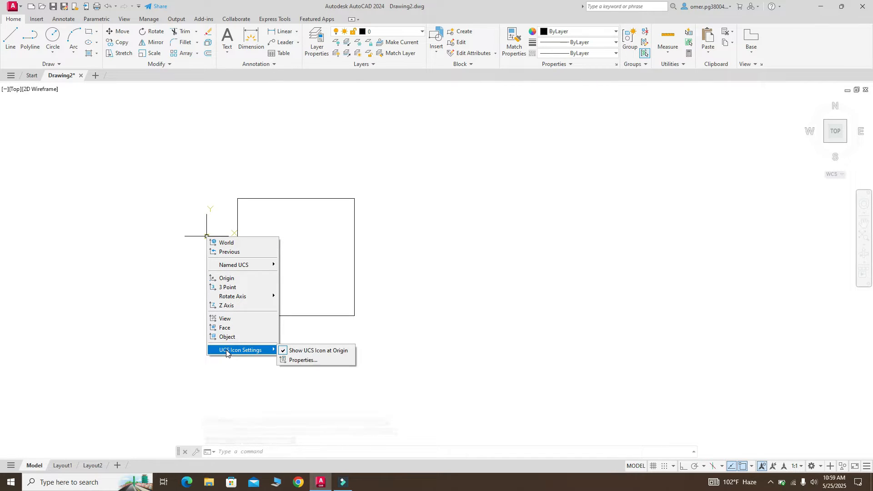
click(319, 351)
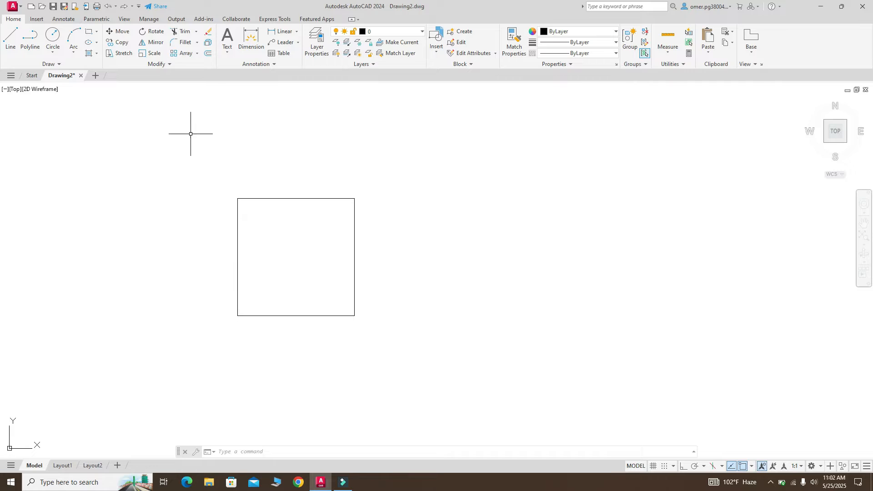
Start a Rectangular Array using the square as the source object
click(197, 54)
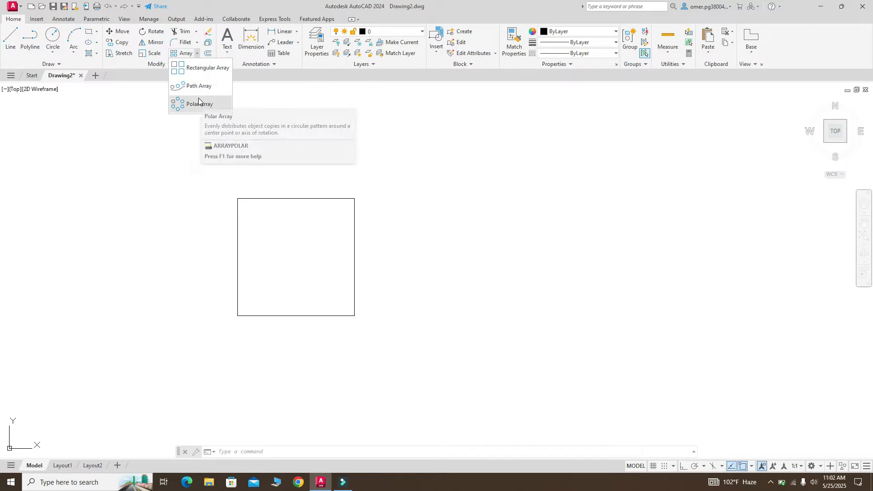
click(200, 70)
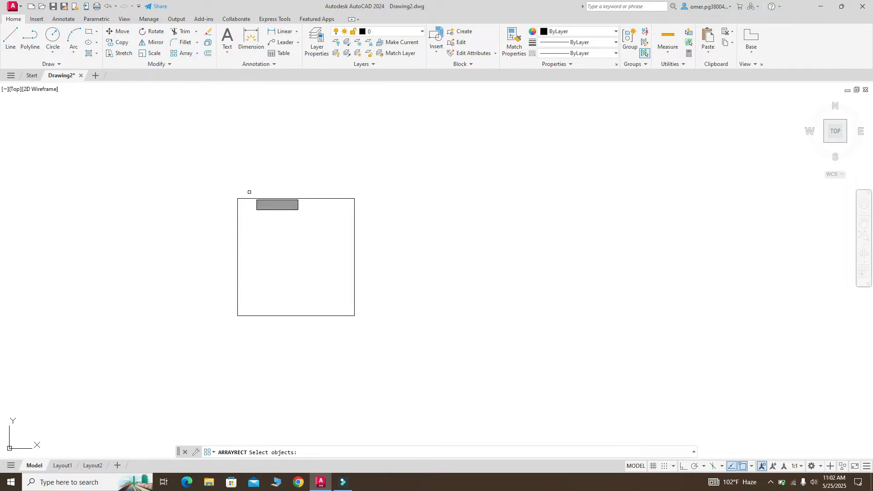
click(252, 198)
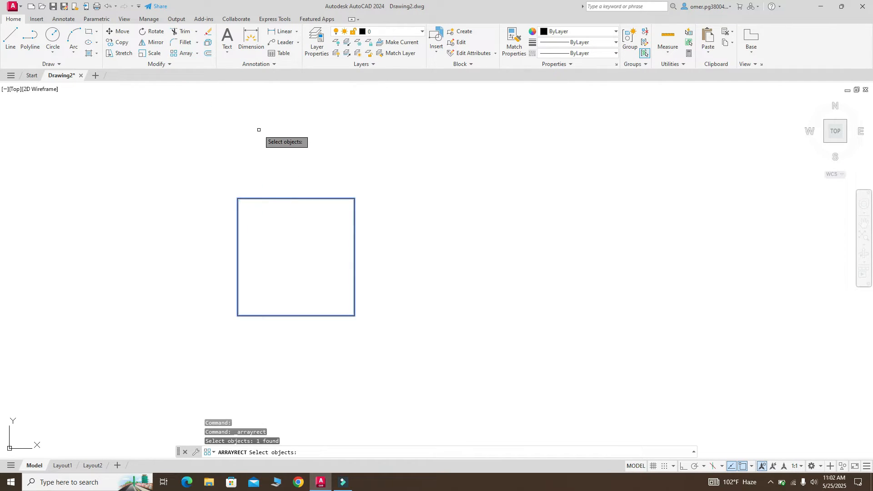
key(Return)
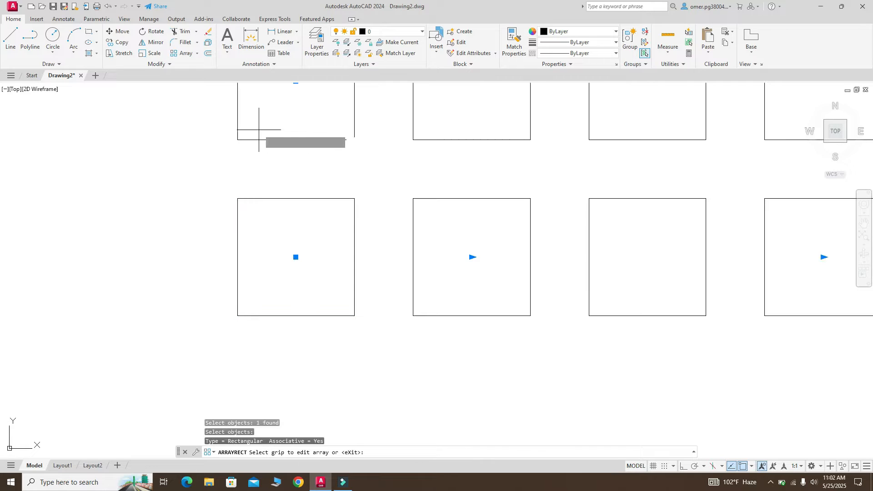
scroll(205, 292, down, 6)
scroll(258, 166, up, 2)
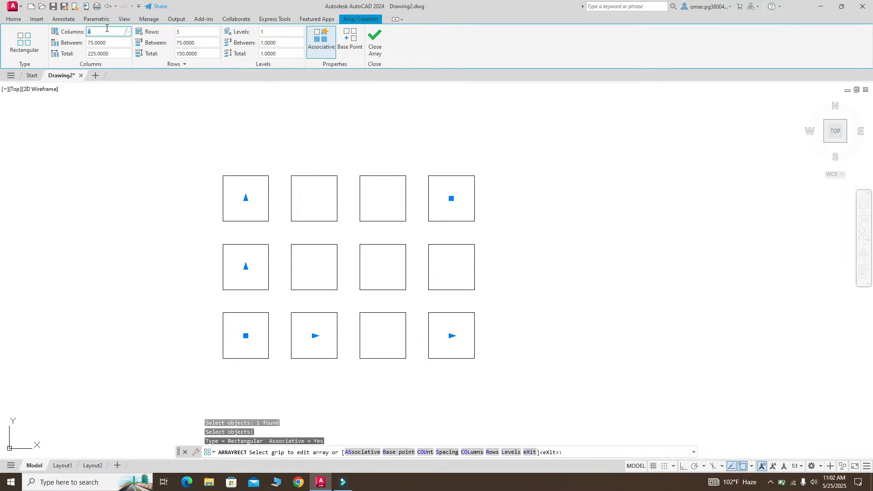
Set the array to 8 columns and 8 rows
key(Return)
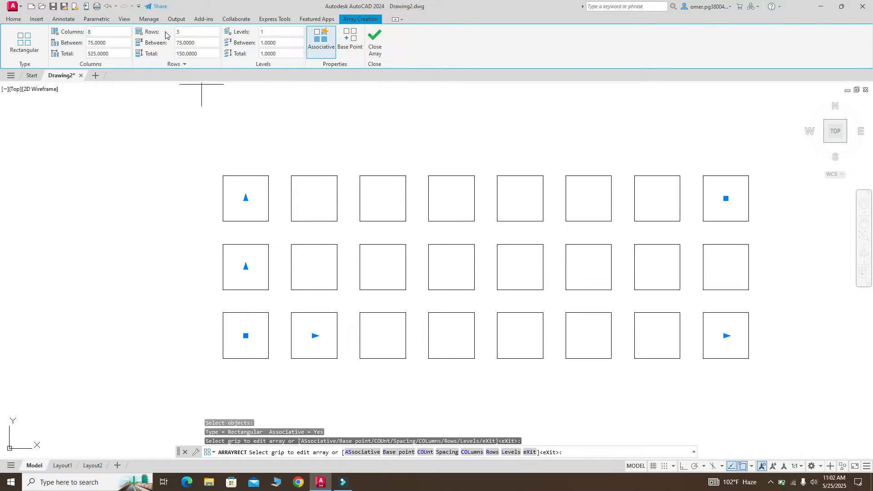
click(183, 29)
text(8)
key(Return)
scroll(223, 207, down, 6)
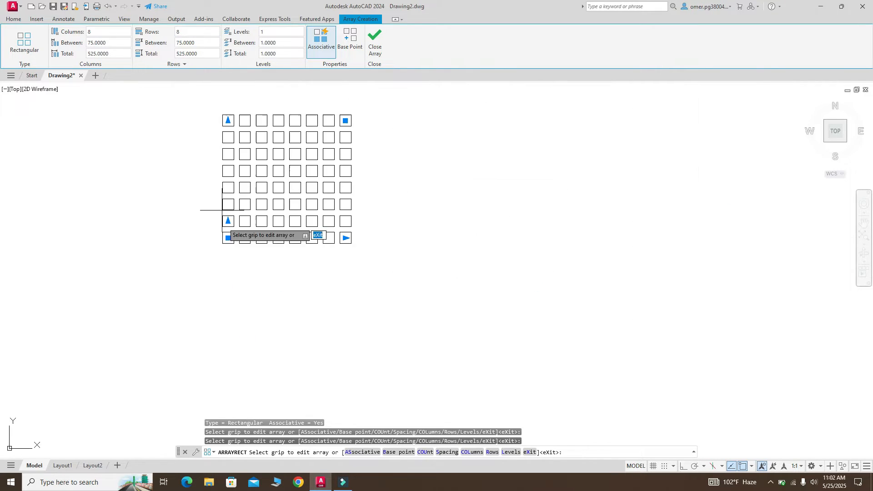
scroll(226, 139, up, 4)
scroll(216, 163, down, 2)
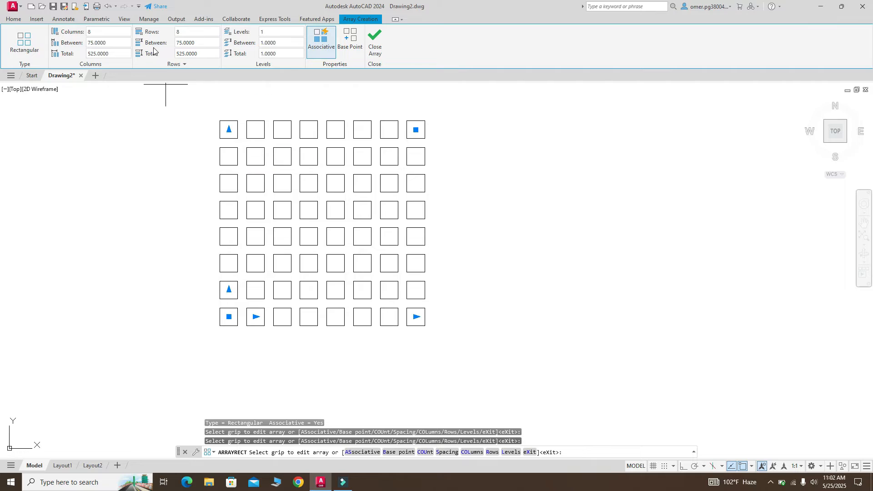
Set both the column spacing and the row spacing of the array to 50 so the squares adjoin
click(125, 44)
key(Return)
click(198, 43)
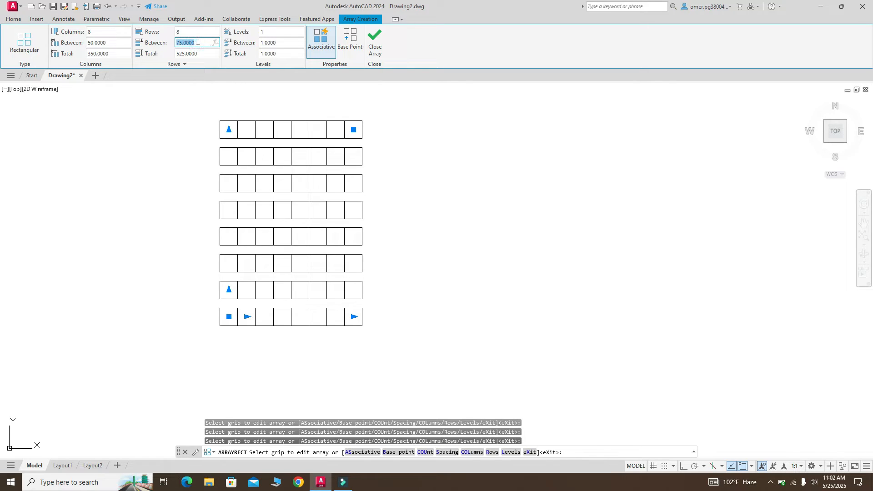
text(50)
key(Return)
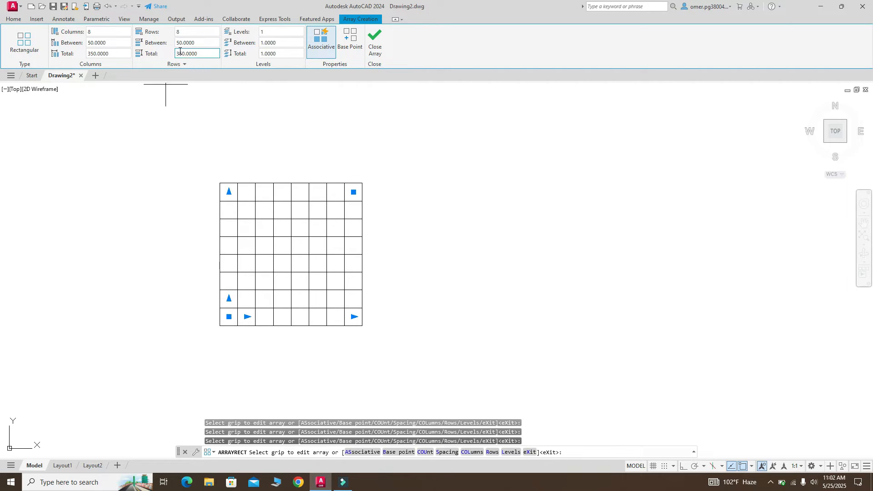
scroll(204, 234, up, 2)
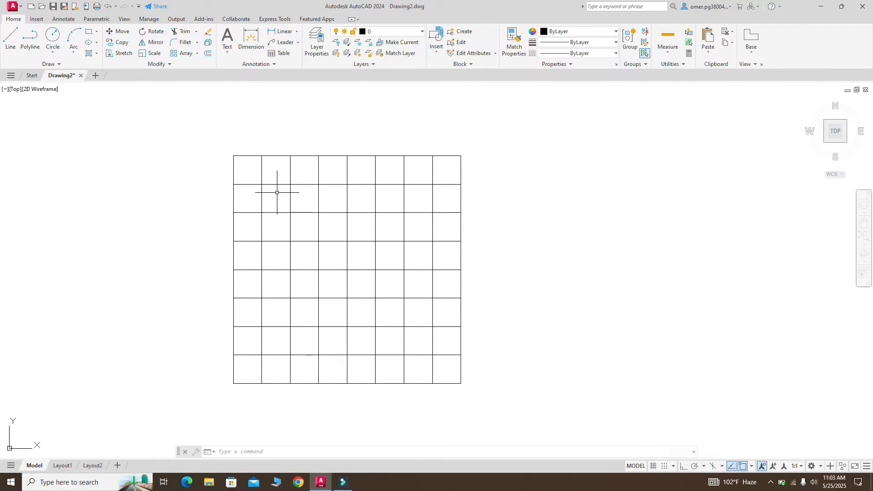
Start a Solid hatch and fill columns 1, 3, 5, 7 of the top row and columns 2, 4, 6, 8 of the second row
click(97, 55)
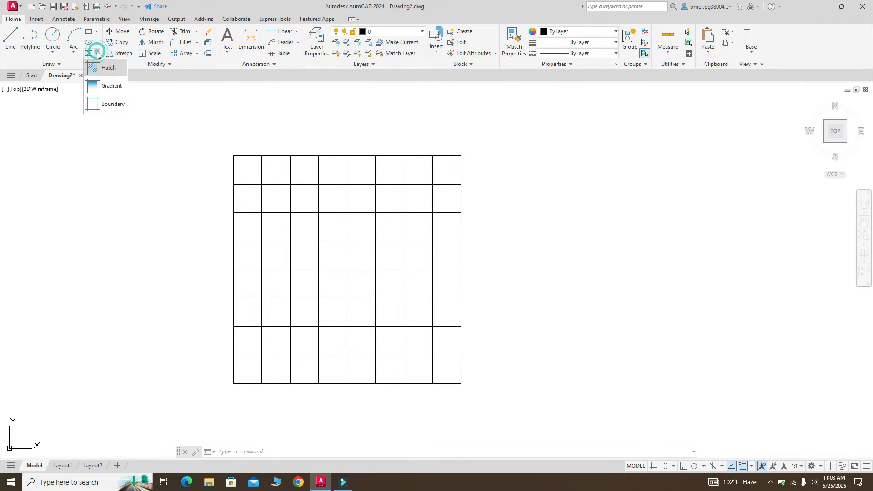
click(104, 72)
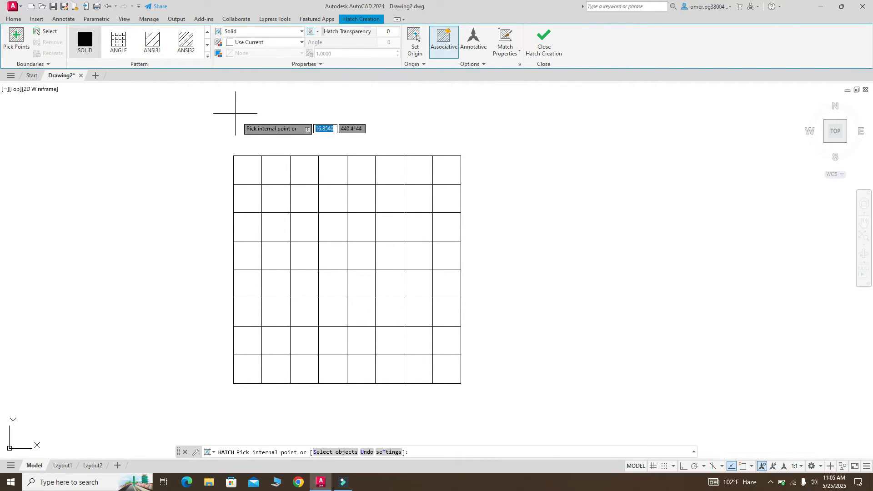
click(246, 165)
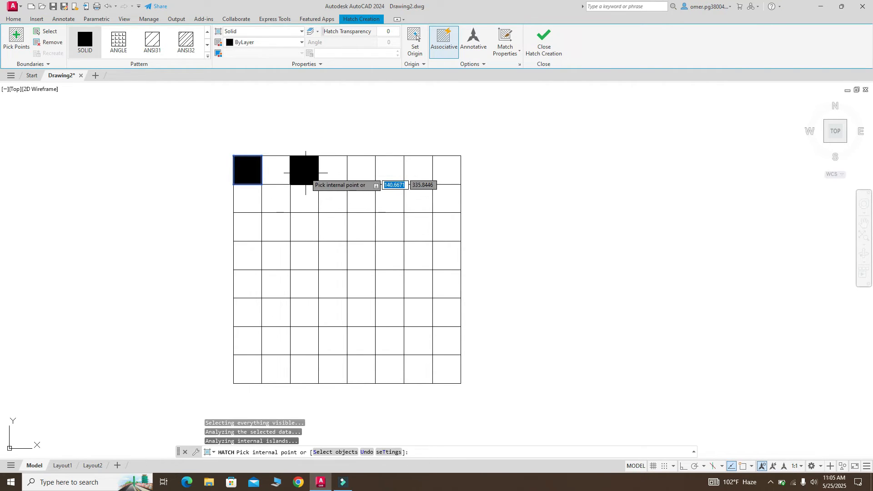
click(311, 172)
click(368, 172)
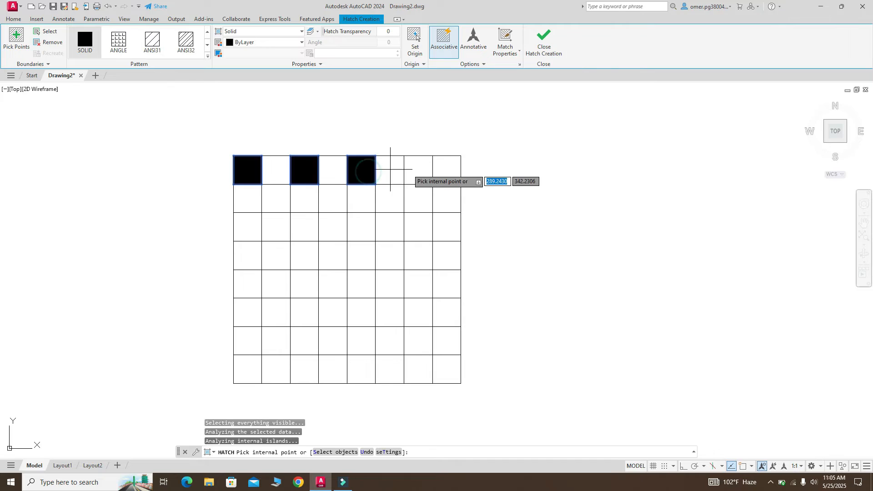
click(429, 166)
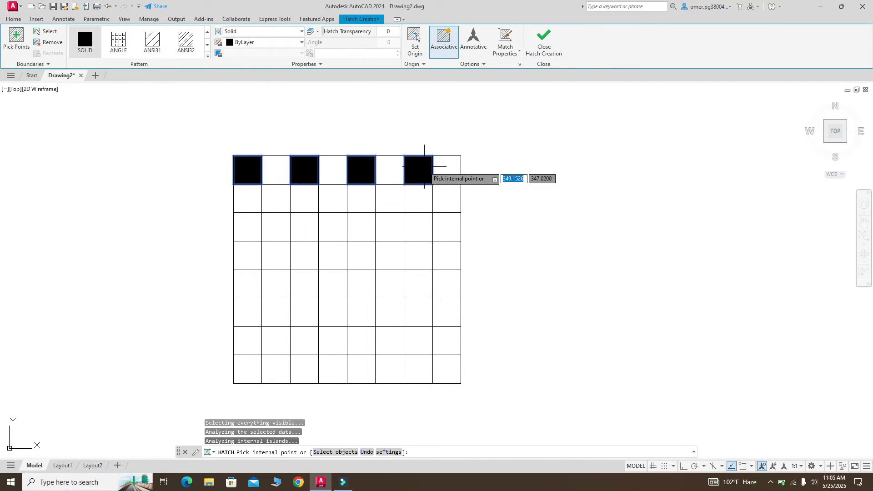
click(269, 199)
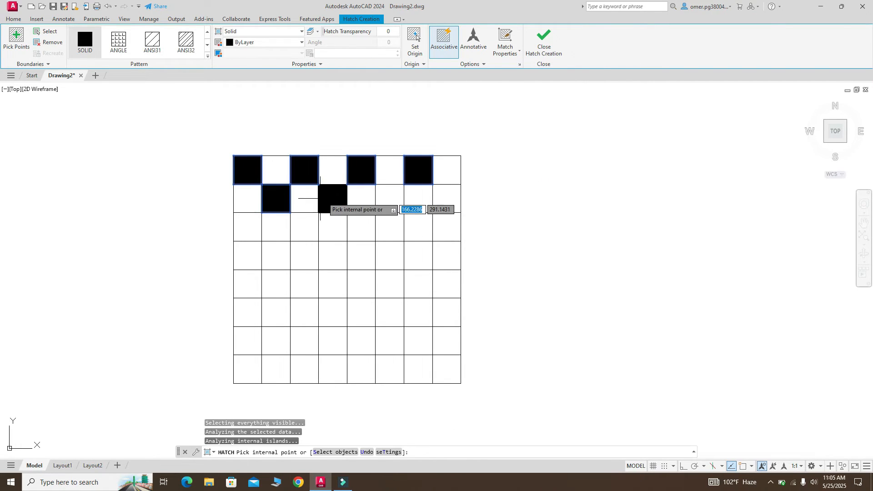
click(333, 198)
click(389, 199)
click(444, 199)
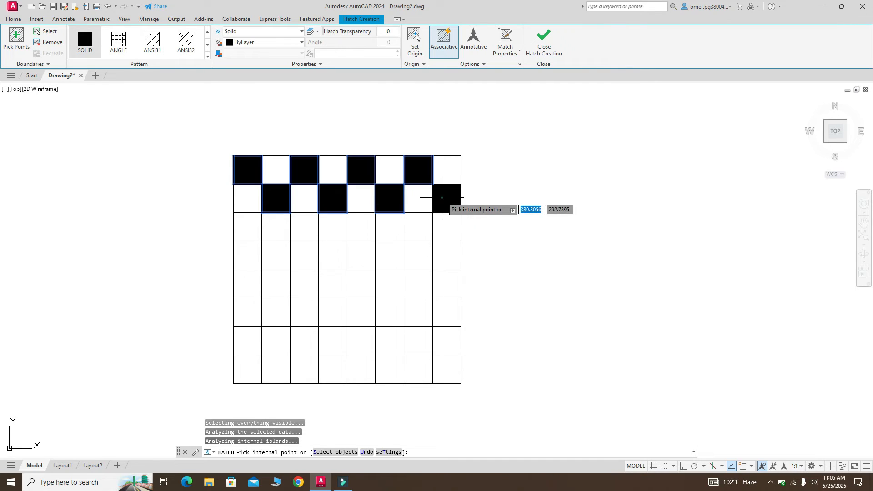
Hatch columns 1, 3, 5 and 7 of the third row and columns 2, 4, 6 and 8 of the fourth row
click(425, 234)
click(357, 223)
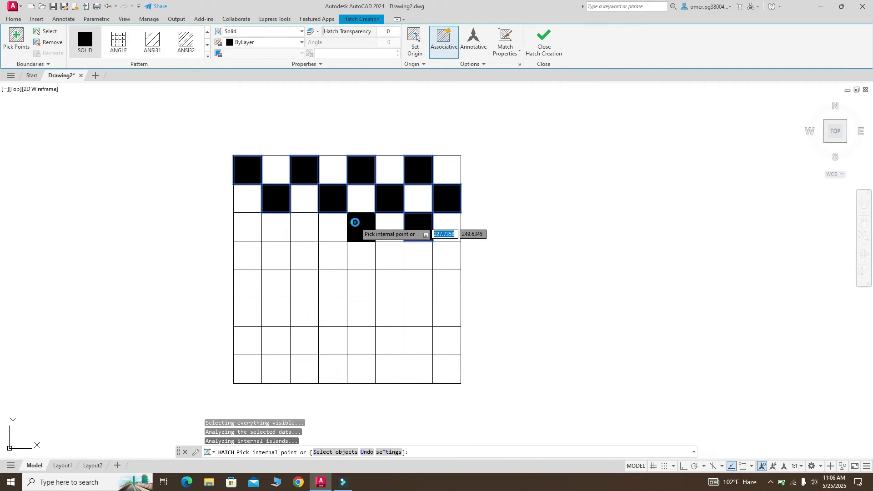
click(300, 222)
click(241, 226)
click(273, 255)
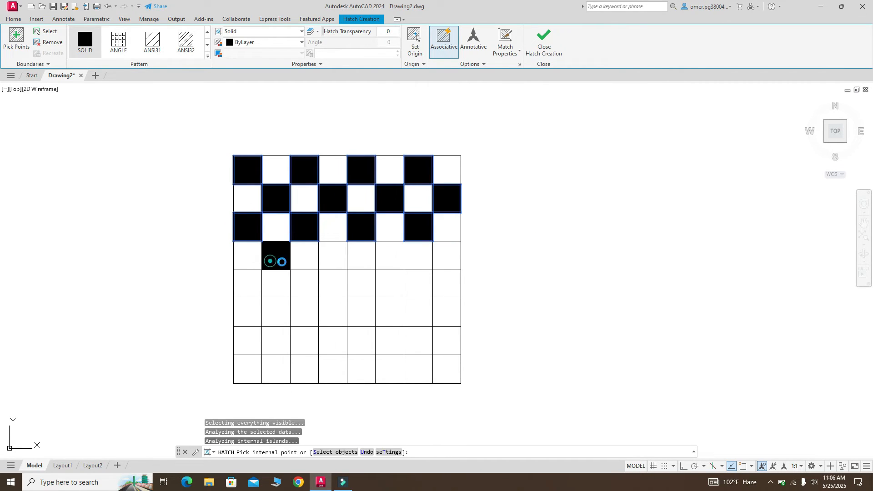
click(331, 255)
click(394, 256)
click(446, 255)
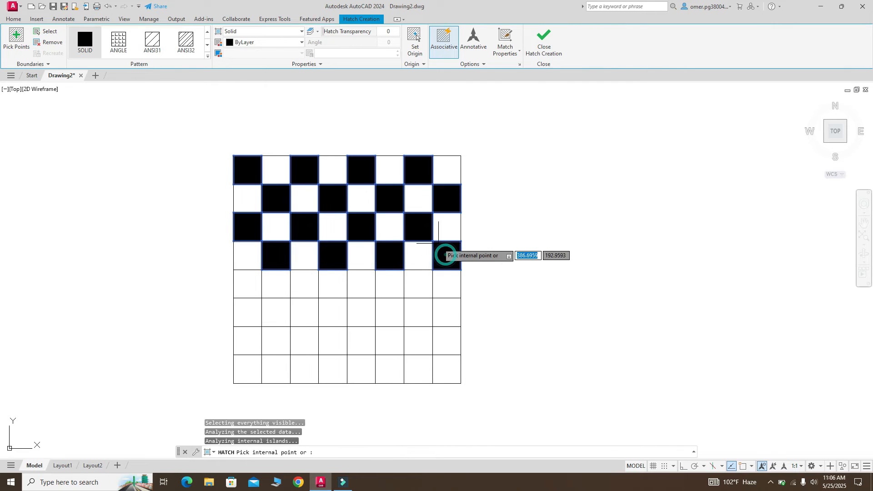
Fill alternate squares of the fifth and sixth rows with solid hatch, continuing the staggered checkered pattern
click(424, 283)
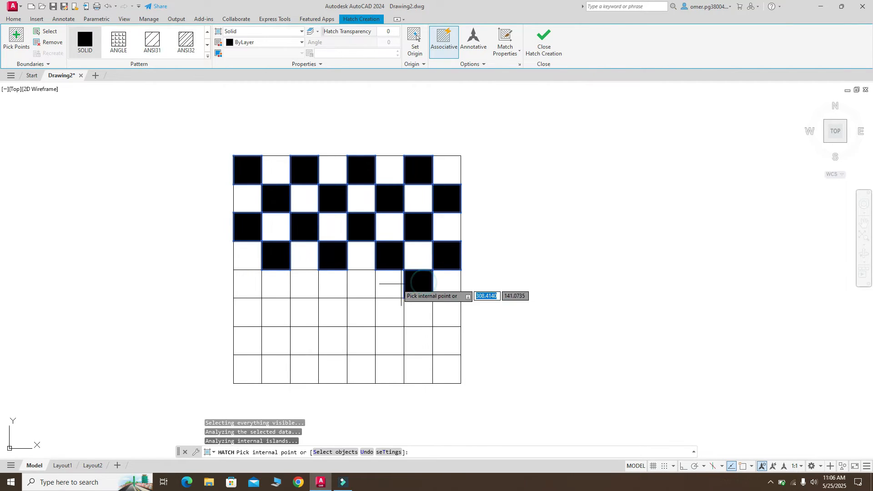
click(354, 284)
click(303, 279)
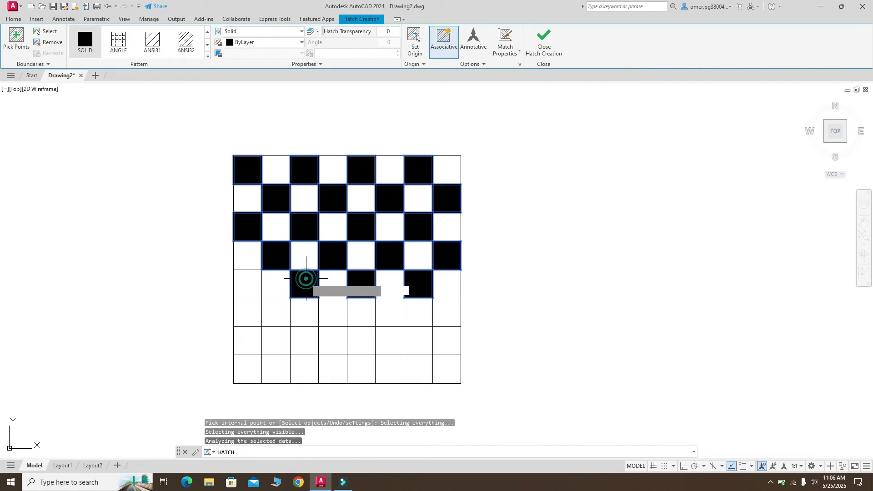
click(248, 281)
click(272, 310)
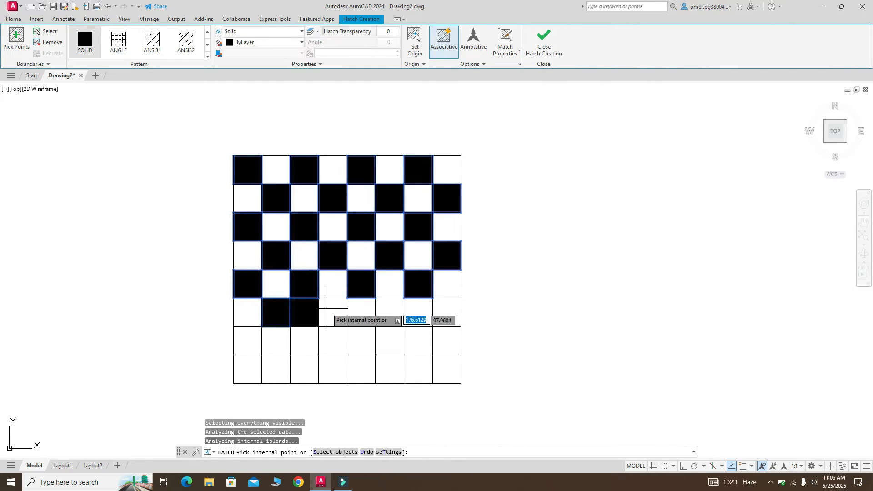
click(332, 311)
click(392, 313)
click(442, 313)
Fill alternate squares of the seventh and eighth rows with solid hatch and finish the Hatch command
click(417, 336)
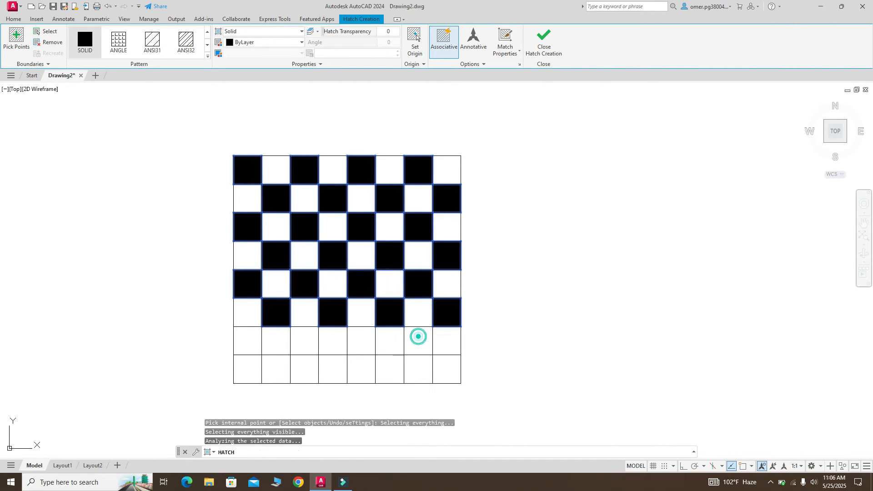
click(352, 339)
click(309, 340)
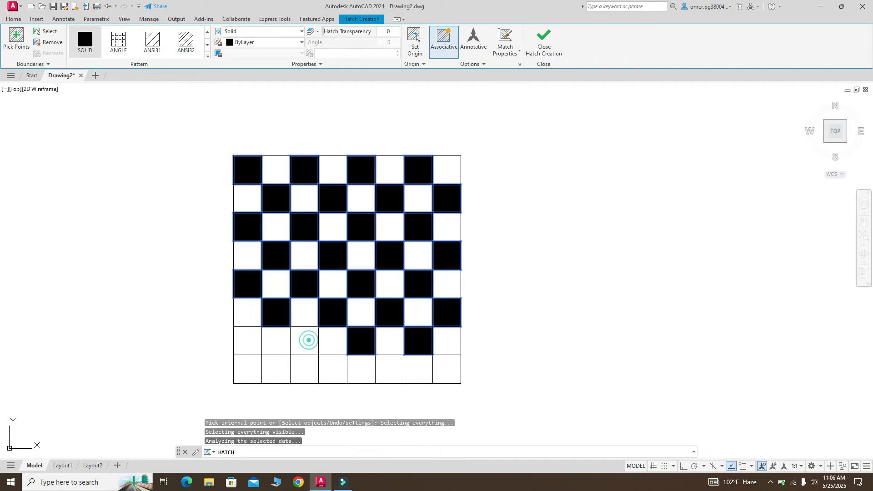
click(249, 339)
click(278, 362)
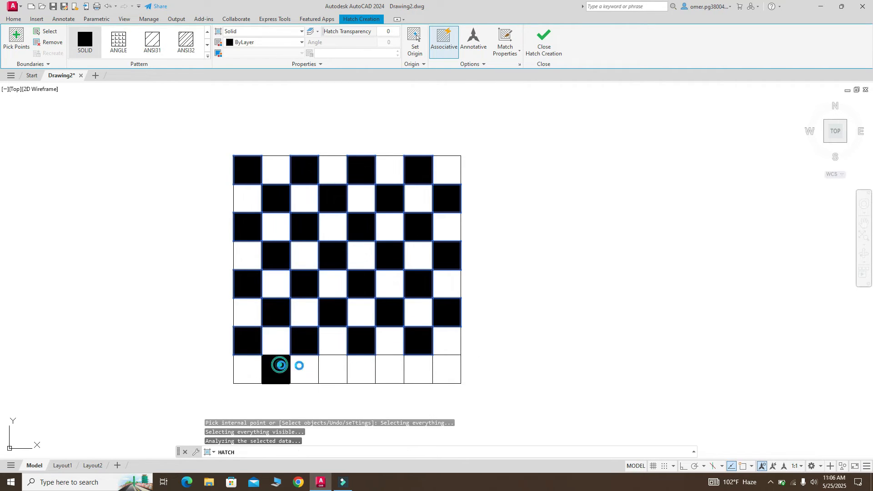
click(334, 363)
click(389, 369)
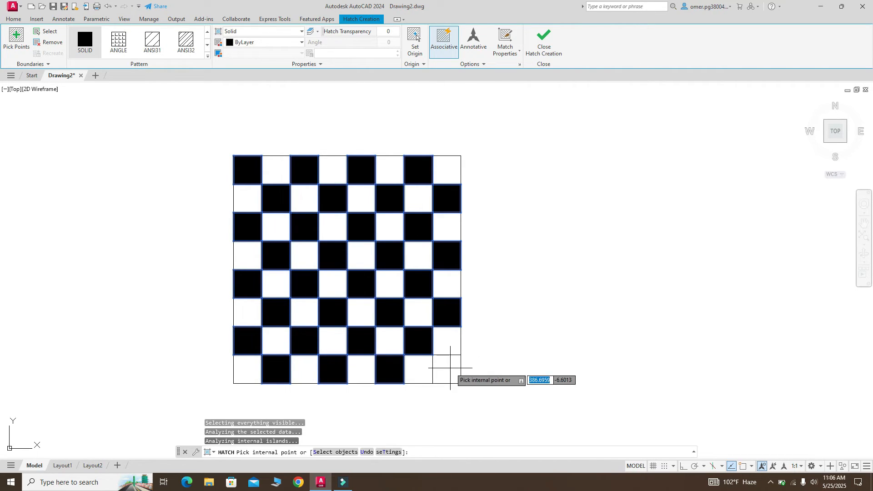
click(451, 367)
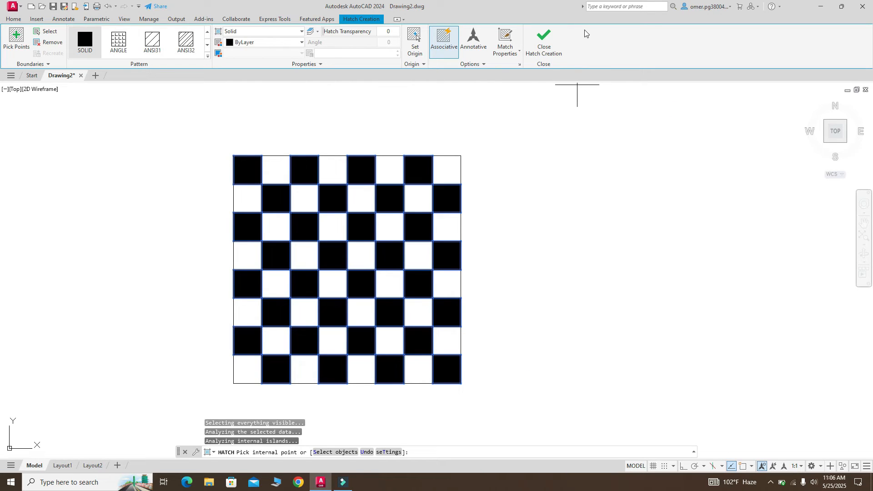
click(551, 38)
click(253, 98)
key(Escape)
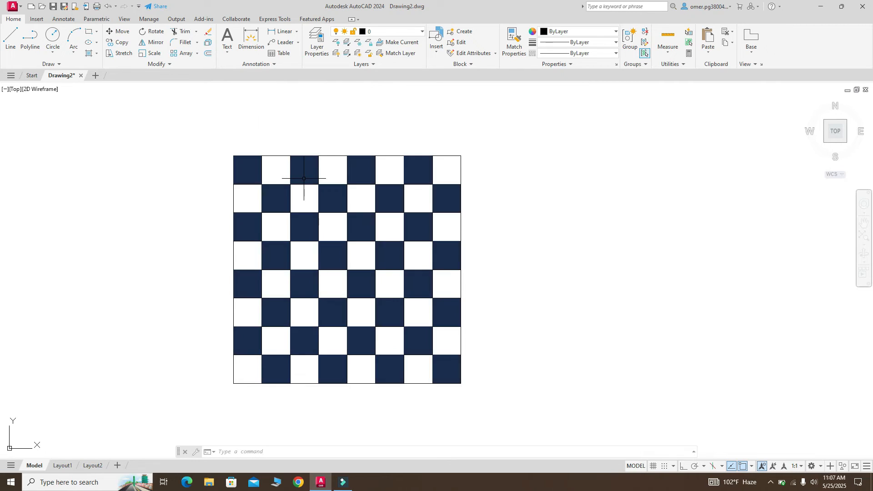
Examine the hatched chessboard up close and as a whole to check its alternating squares
scroll(247, 227, up, 2)
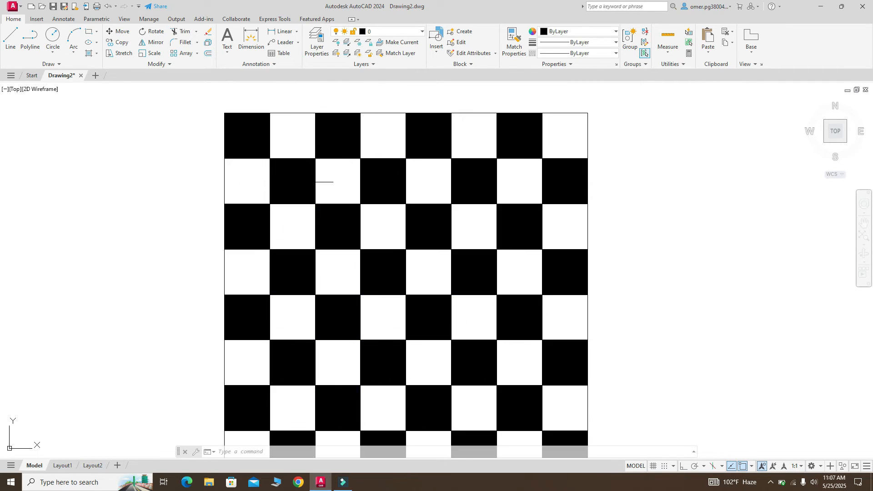
scroll(189, 156, down, 2)
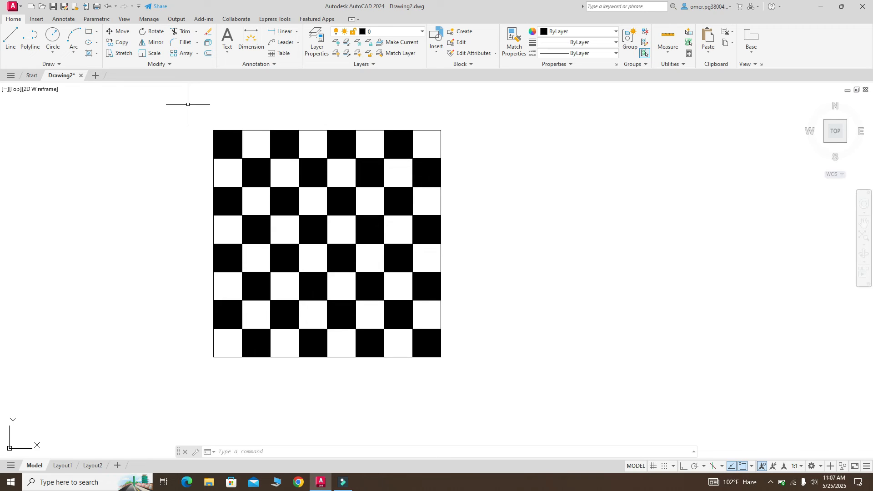
scroll(230, 137, up, 2)
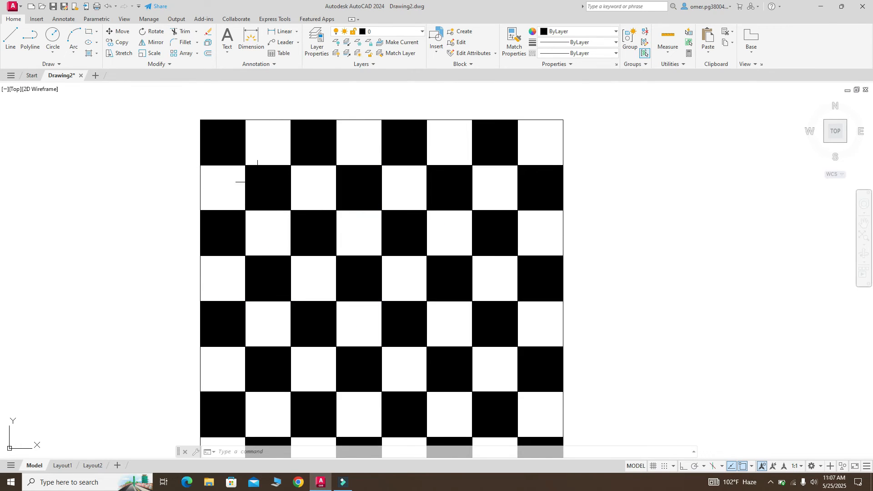
scroll(309, 163, down, 2)
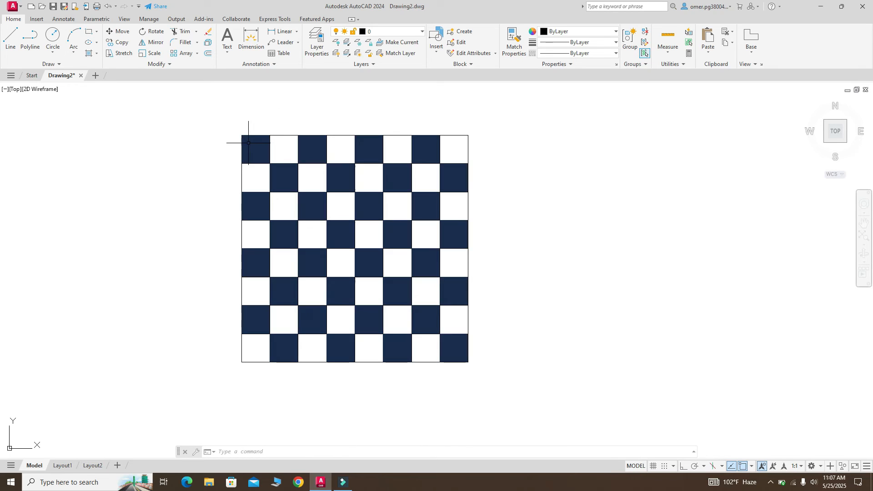
scroll(219, 181, up, 2)
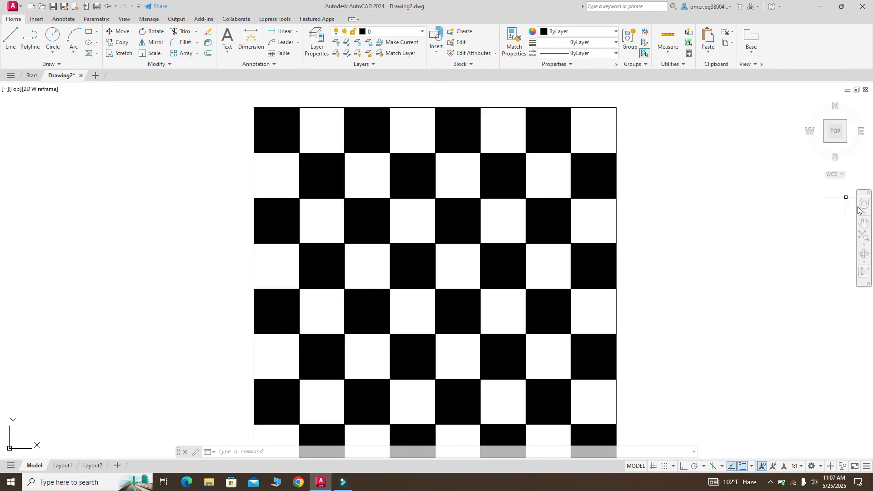
click(864, 223)
scroll(555, 224, down, 2)
drag(481, 246, 414, 231)
scroll(414, 231, up, 2)
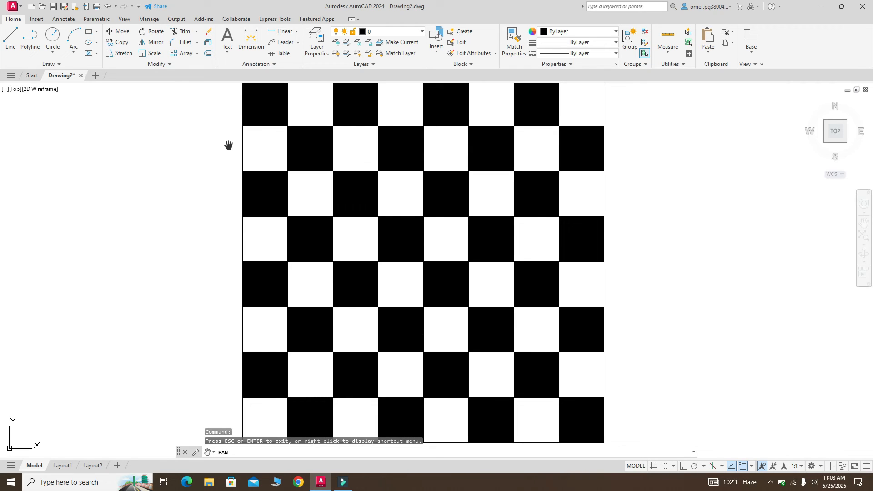
scroll(229, 145, down, 2)
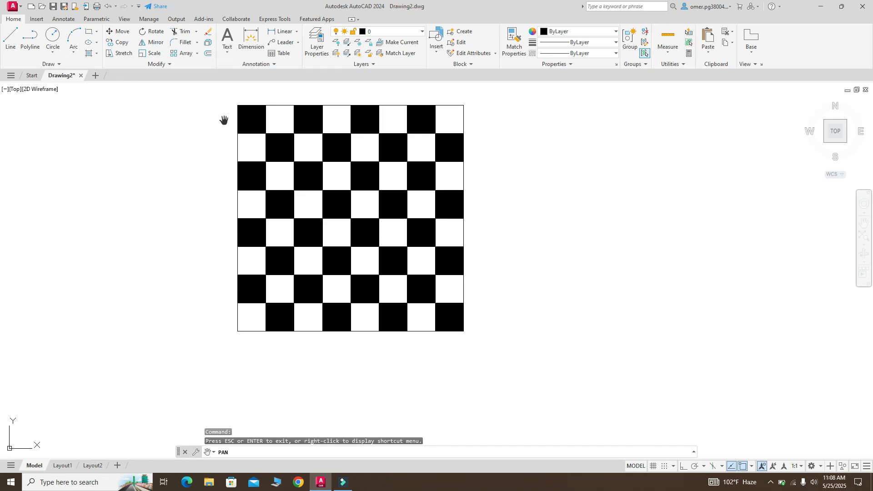